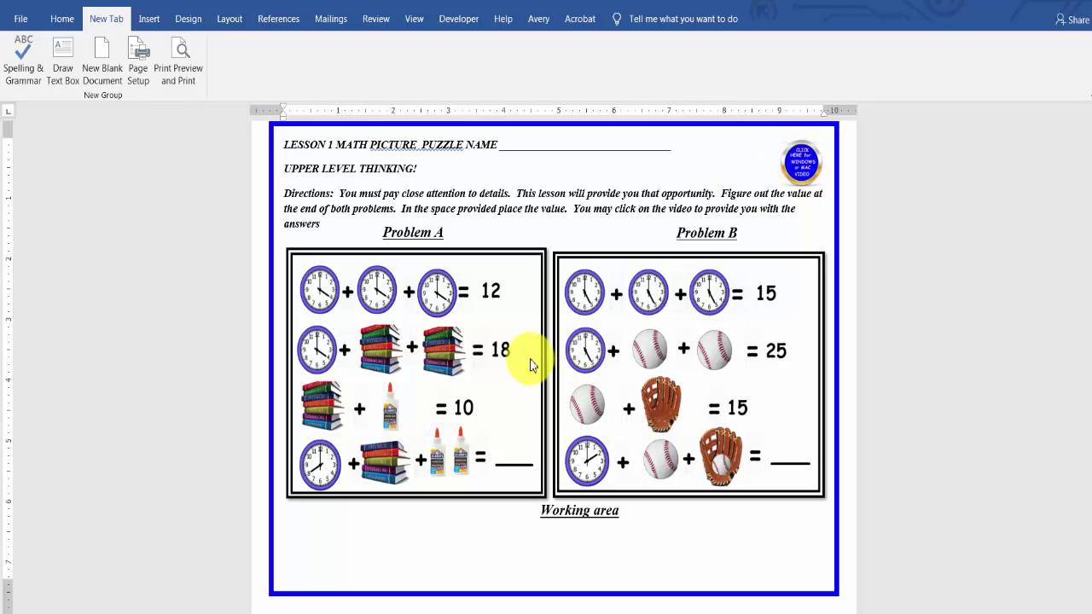
Examine the picture styles and text wrapping options available for the Problem A puzzle picture.
{"action": "left_click", "coordinate": [534, 328]}
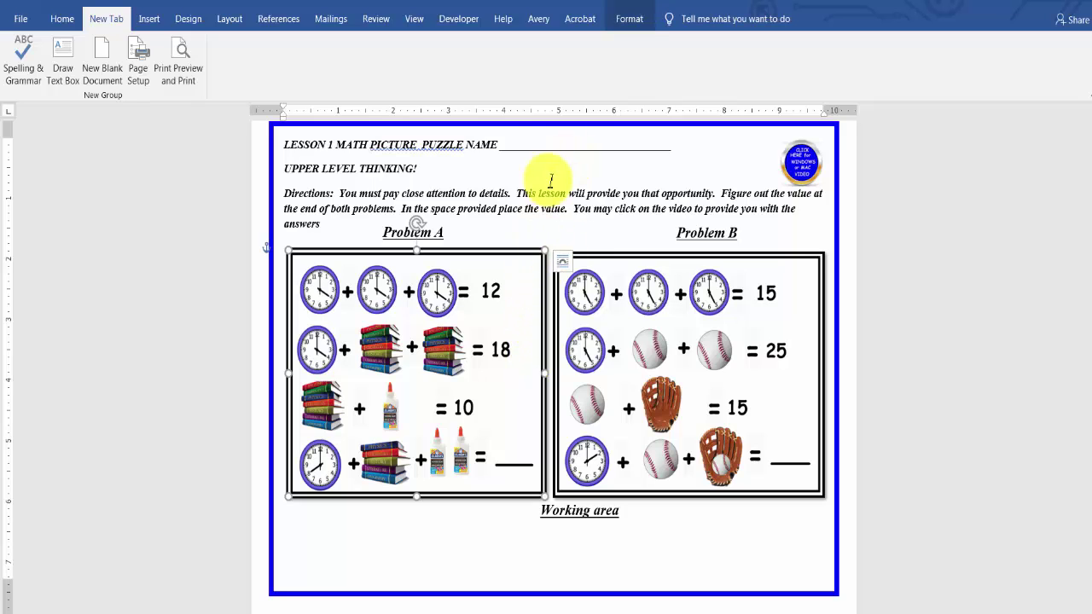
{"action": "double_click", "coordinate": [527, 290]}
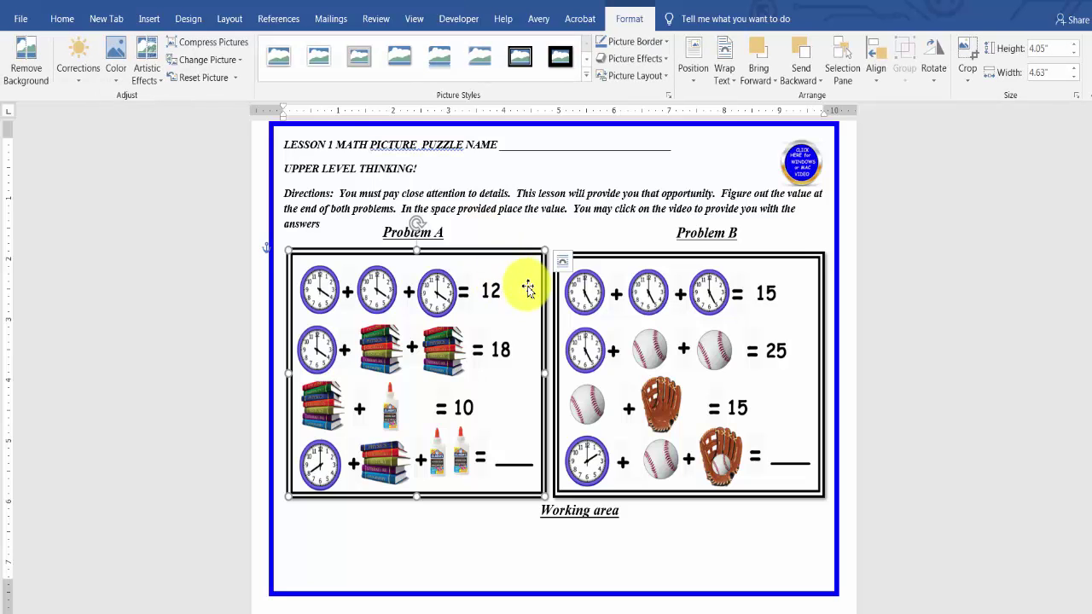
{"action": "left_click", "coordinate": [586, 81]}
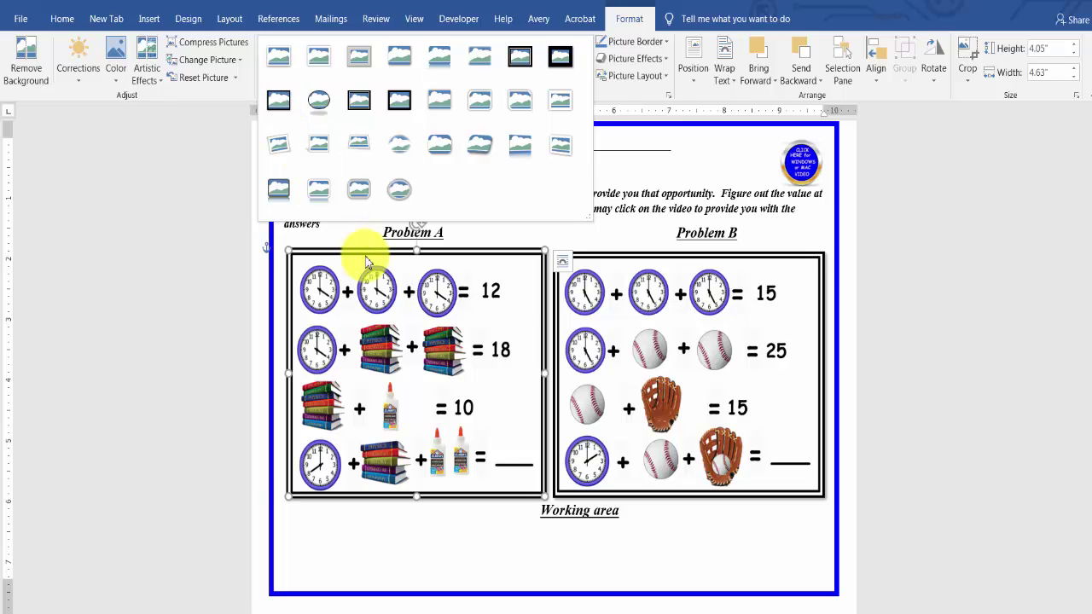
{"action": "left_click", "coordinate": [384, 348]}
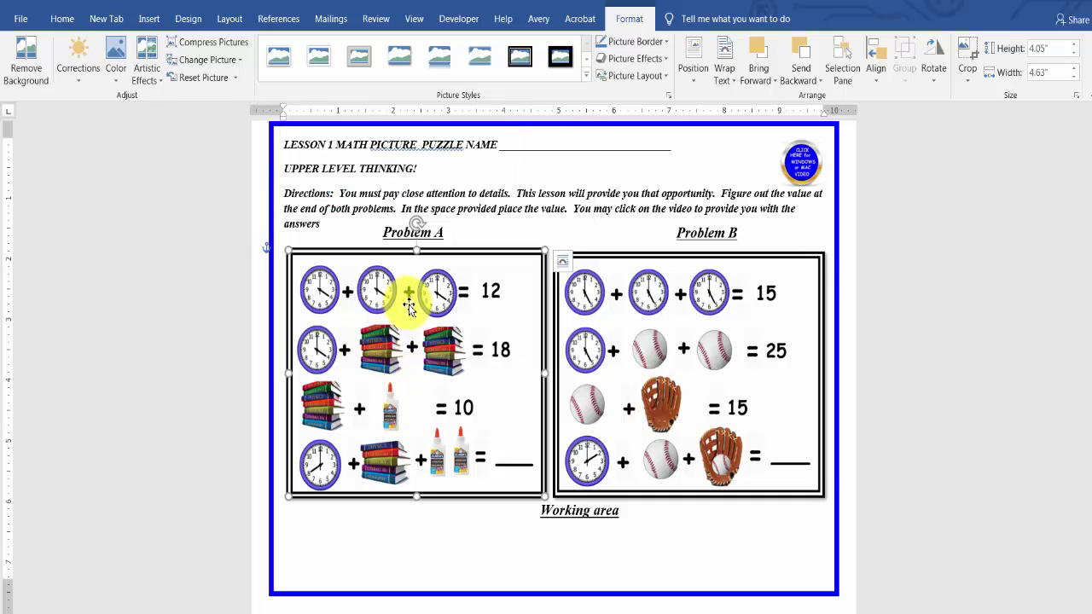
{"action": "left_click", "coordinate": [737, 85]}
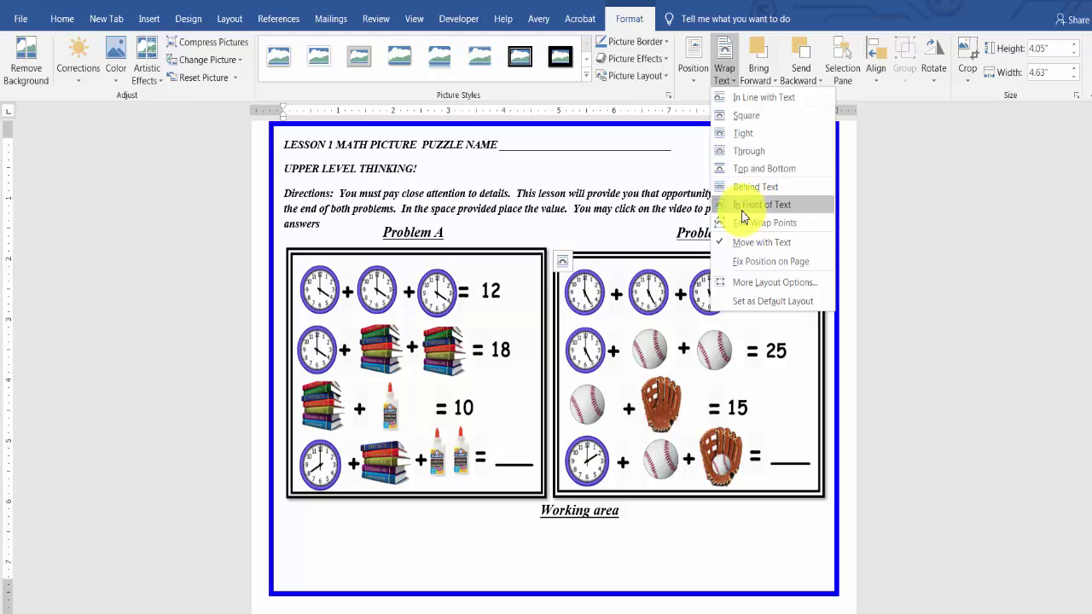
Delete the Problem A and Problem B puzzle pictures from the lesson worksheet.
{"action": "left_click", "coordinate": [512, 295]}
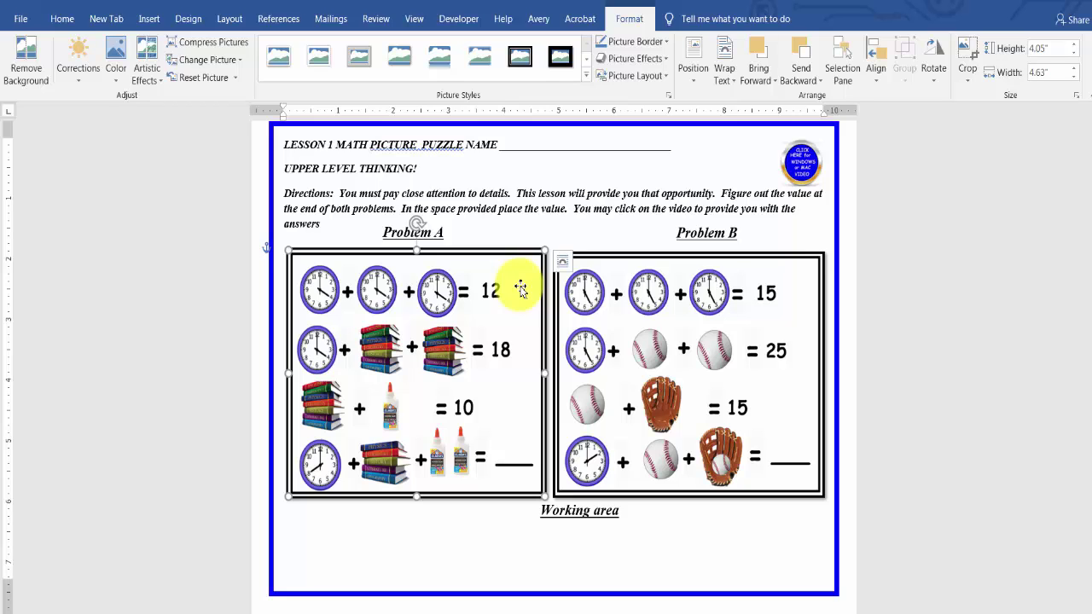
{"action": "key", "text": "Delete"}
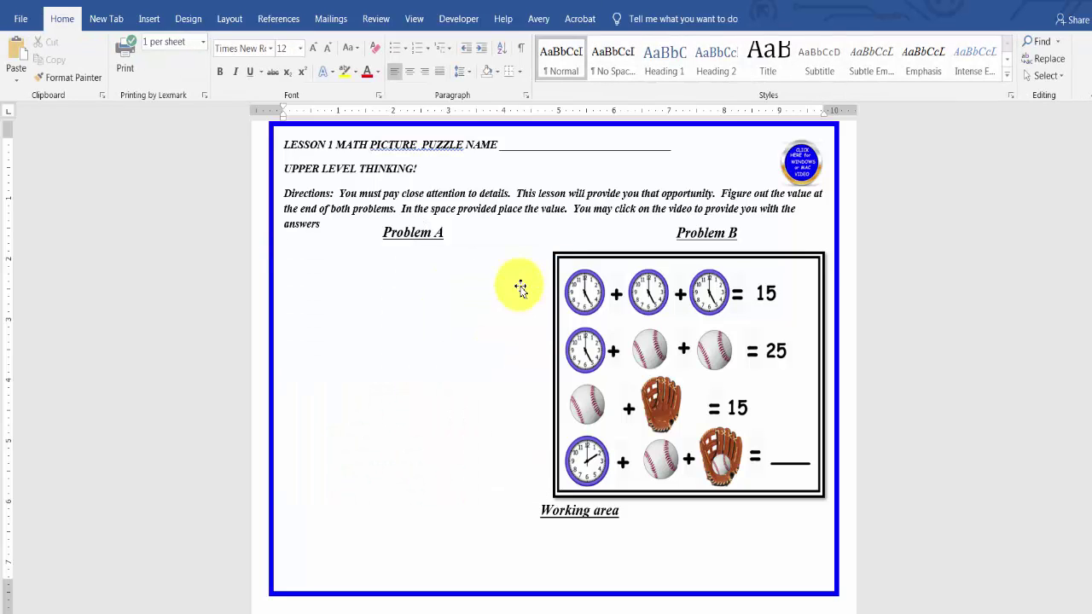
{"action": "left_click", "coordinate": [568, 284]}
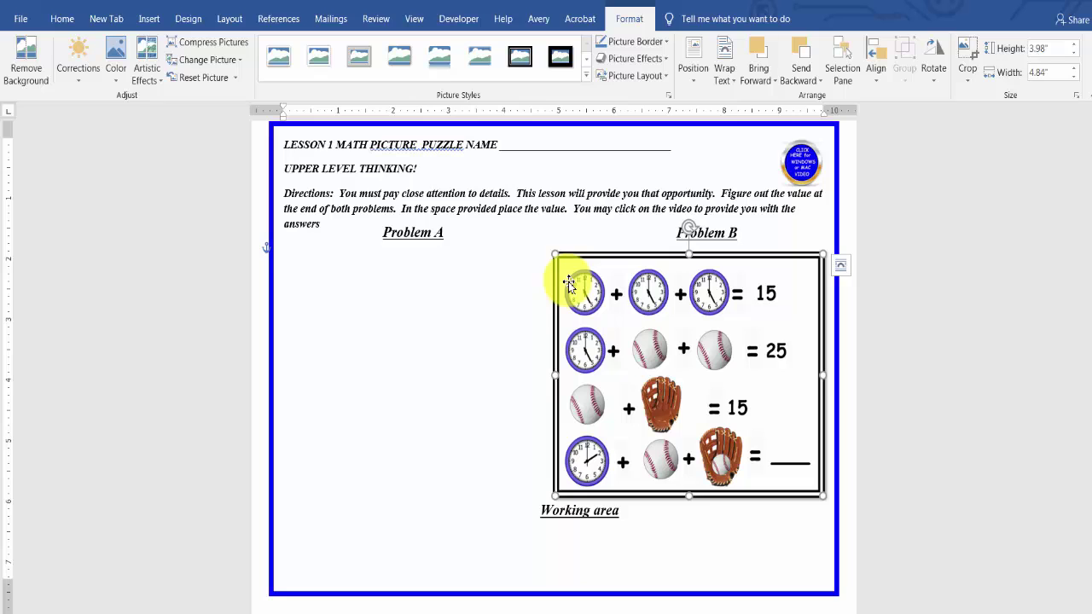
{"action": "key", "text": "Delete"}
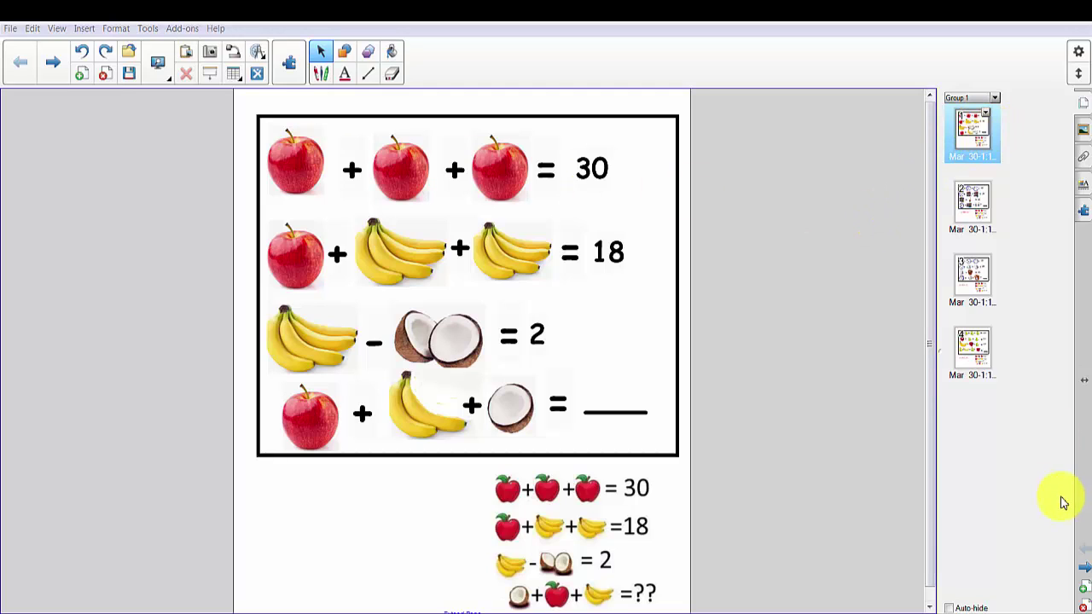
In SMART Notebook, review the puzzle pages with the books, the baseballs and the pears.
{"action": "left_click", "coordinate": [968, 214]}
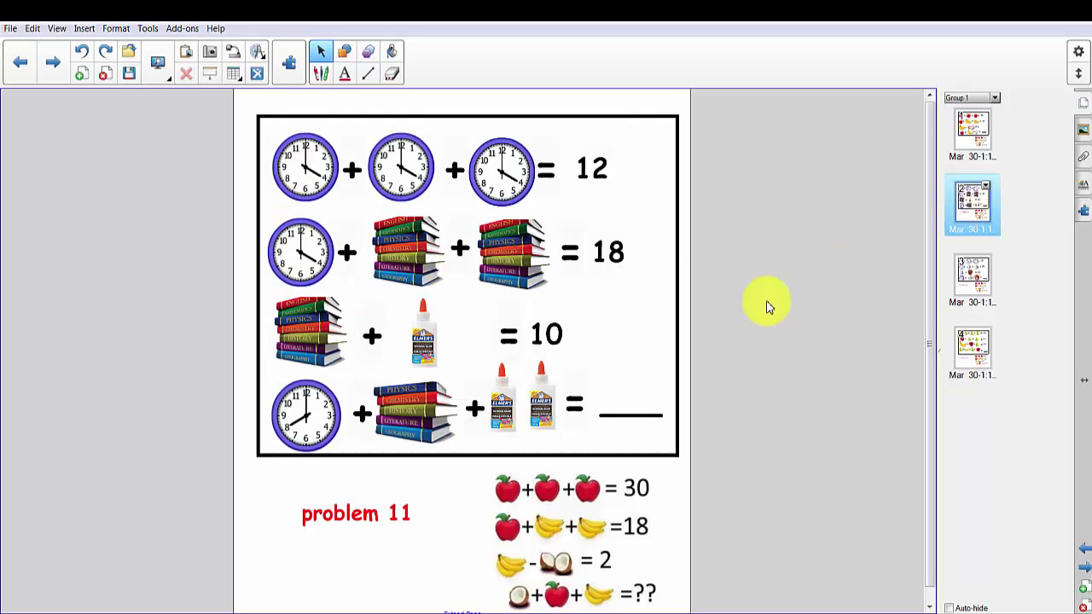
{"action": "left_click", "coordinate": [970, 290]}
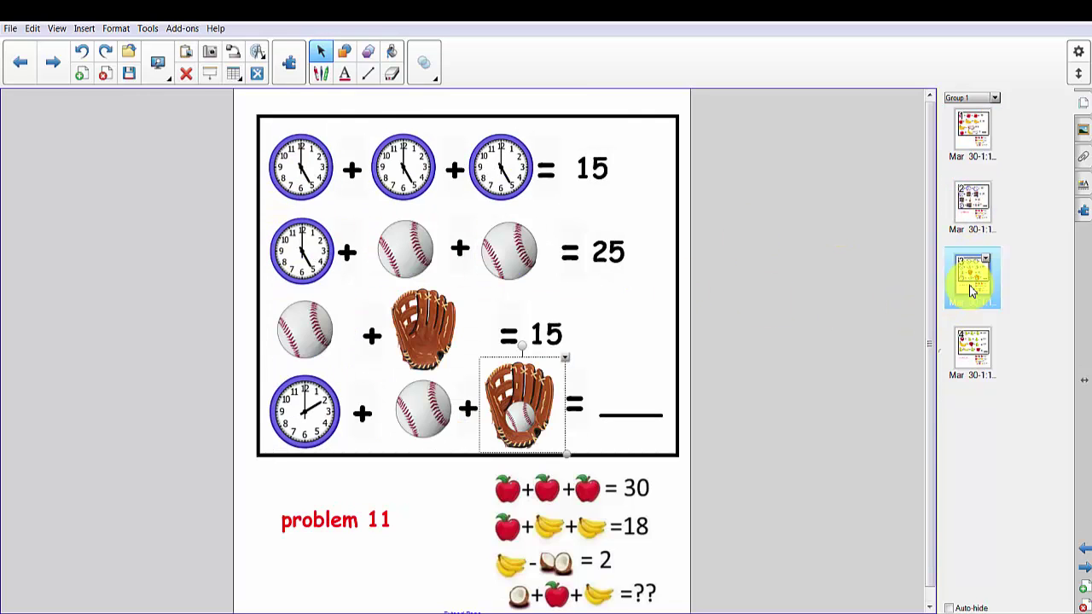
{"action": "left_click", "coordinate": [967, 344]}
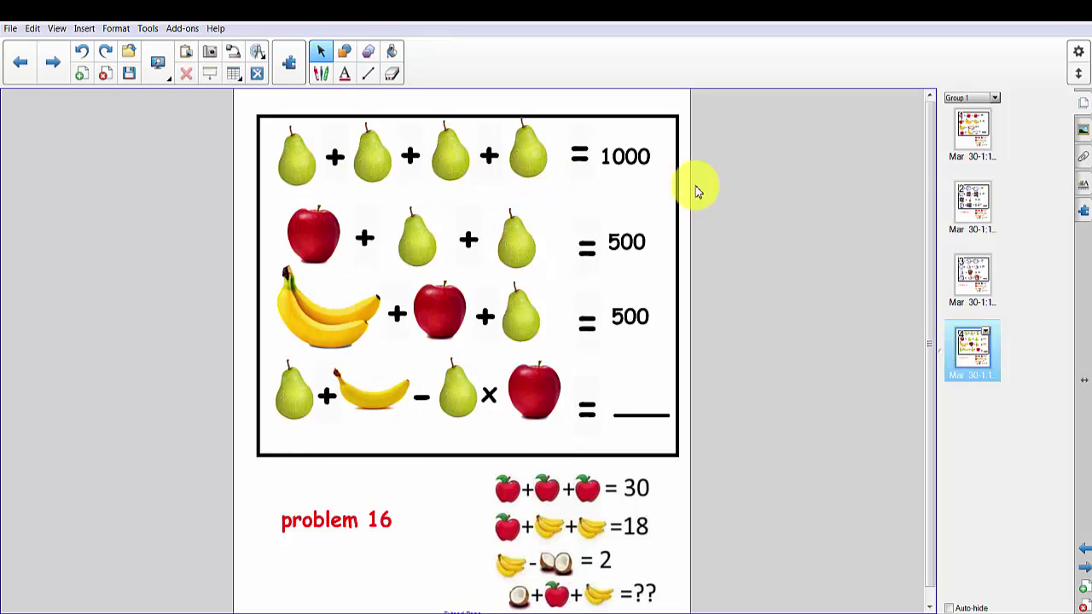
Remove all the large apple pictures from the framed puzzle on the first page.
{"action": "left_click", "coordinate": [972, 136]}
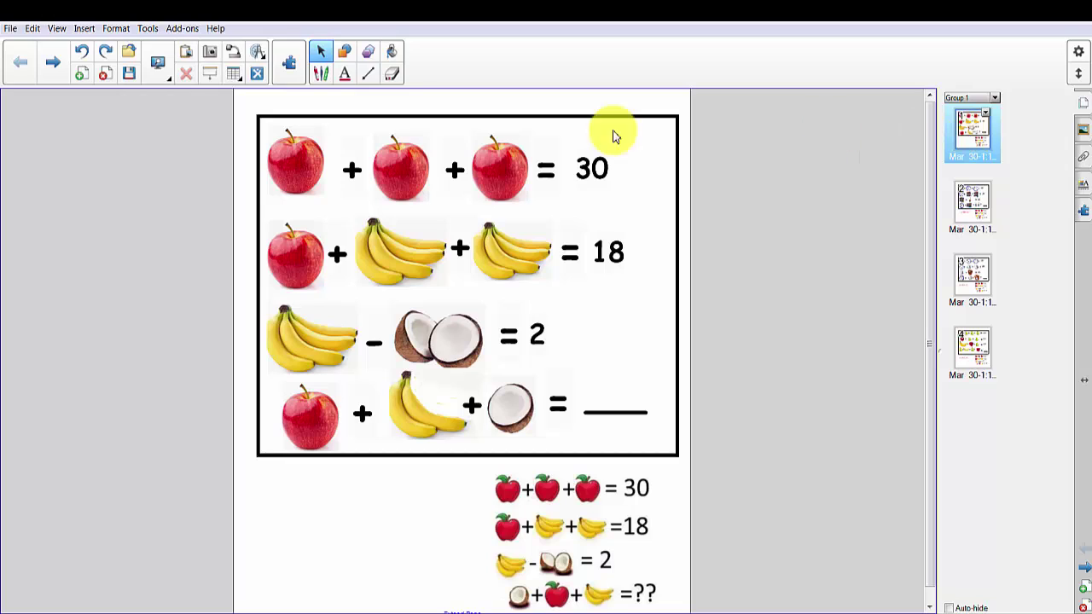
{"action": "left_click", "coordinate": [297, 168]}
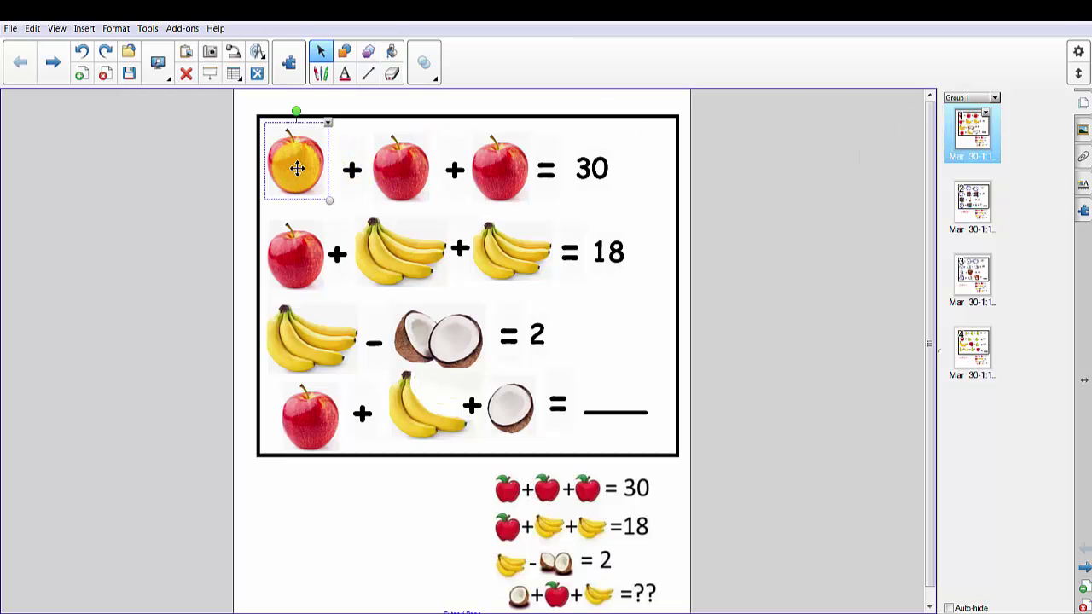
{"action": "left_click_drag", "start_coordinate": [297, 168], "coordinate": [506, 173]}
{"action": "left_click", "coordinate": [506, 174]}
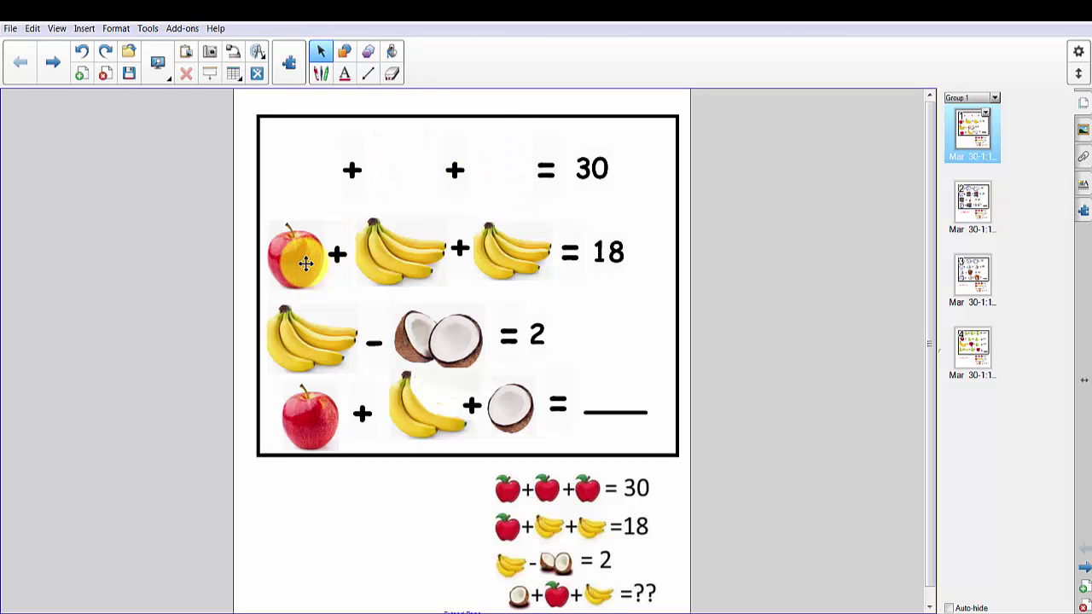
{"action": "left_click", "coordinate": [299, 256]}
{"action": "left_click", "coordinate": [317, 425]}
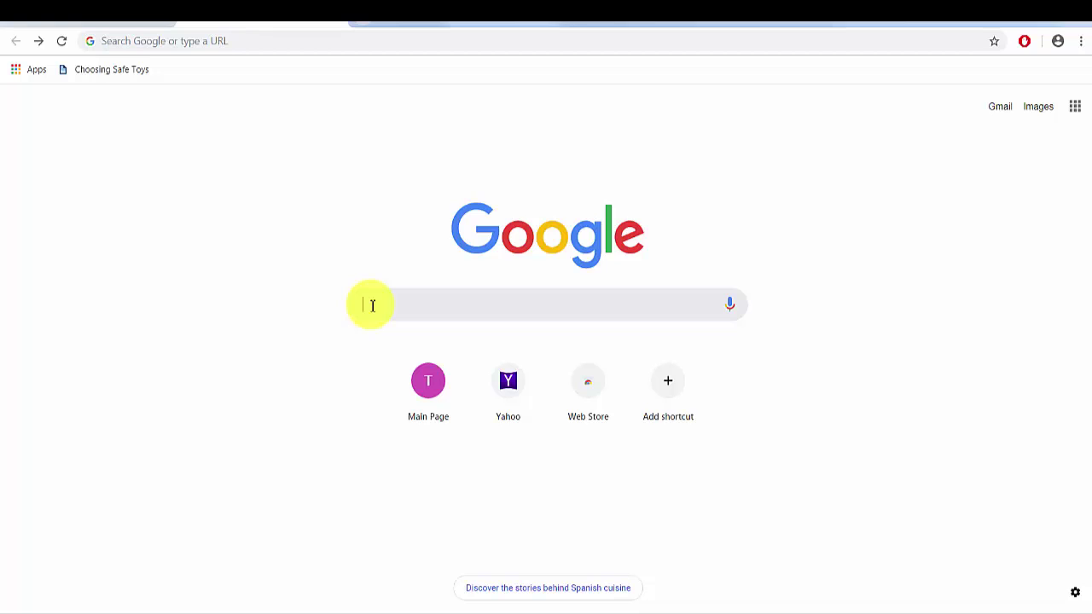
In the Chrome browser, search Google Images for APPLE and enlarge the red apple with a separate green leaf.
{"action": "type", "text": "APP"}
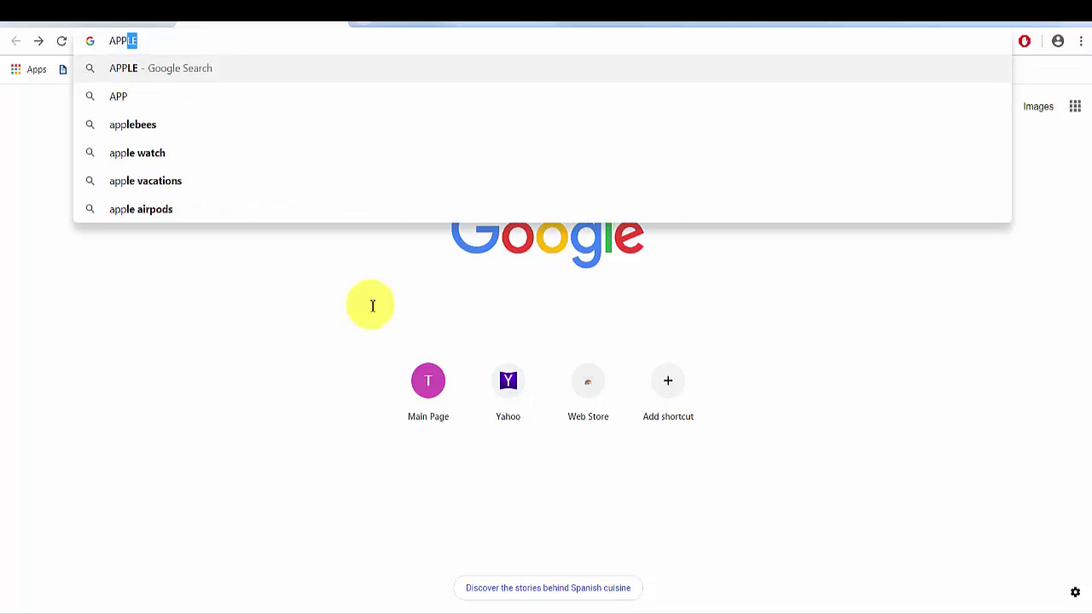
{"action": "key", "text": "Return"}
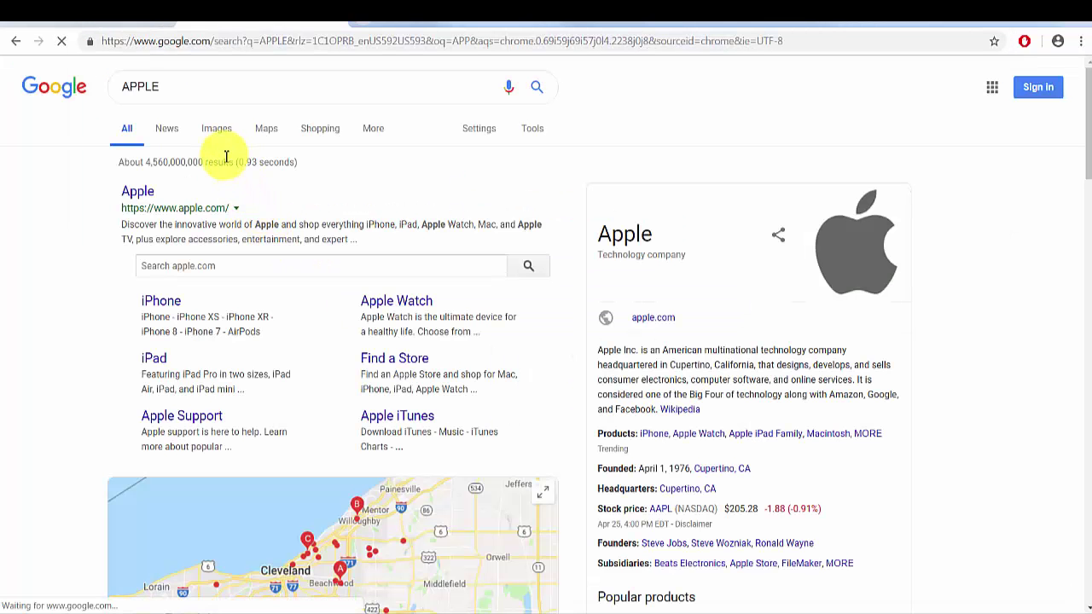
{"action": "left_click", "coordinate": [217, 134]}
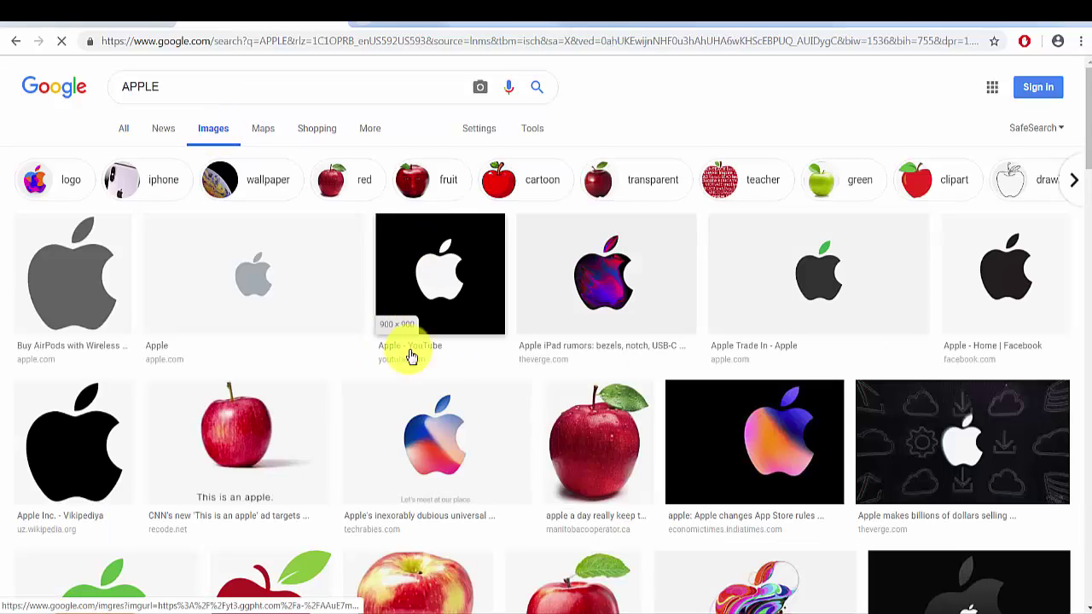
{"action": "scroll", "coordinate": [512, 414], "scroll_direction": "down", "scroll_amount": 3}
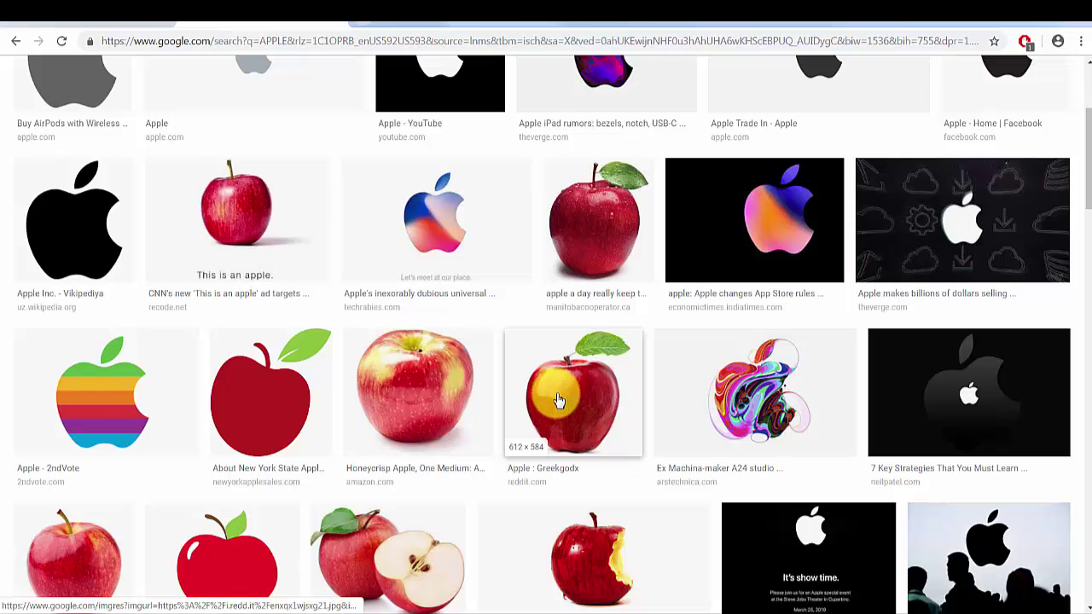
{"action": "left_click", "coordinate": [559, 401]}
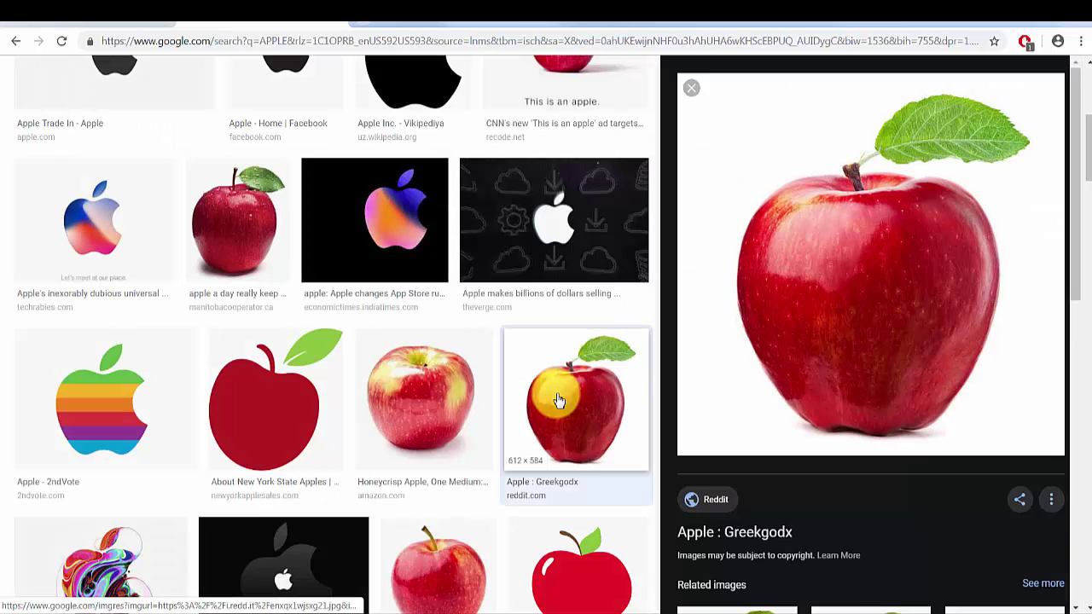
{"action": "right_click", "coordinate": [885, 272]}
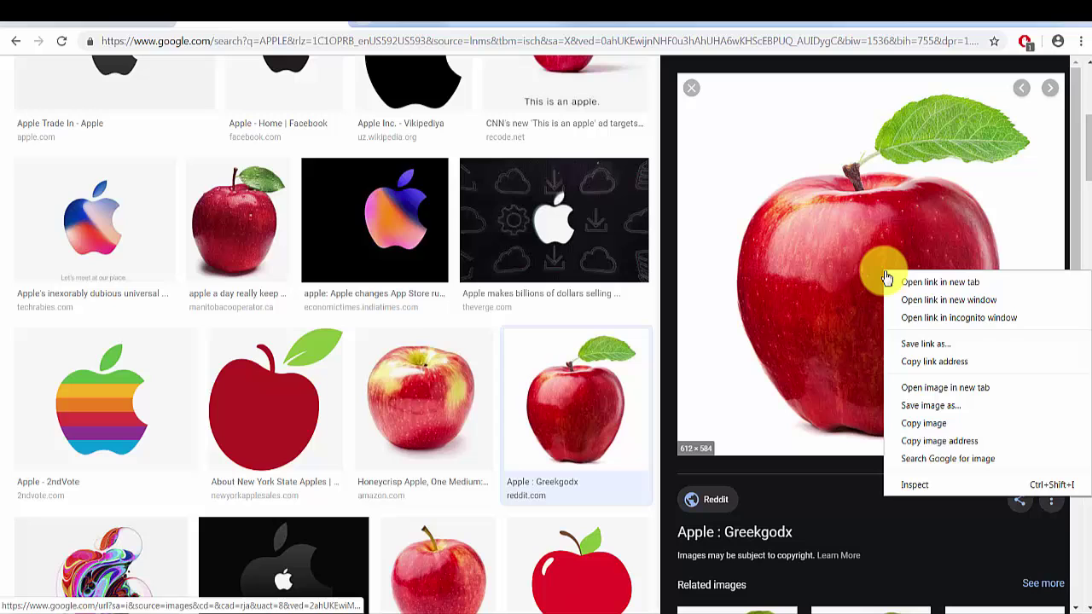
{"action": "left_click", "coordinate": [715, 241]}
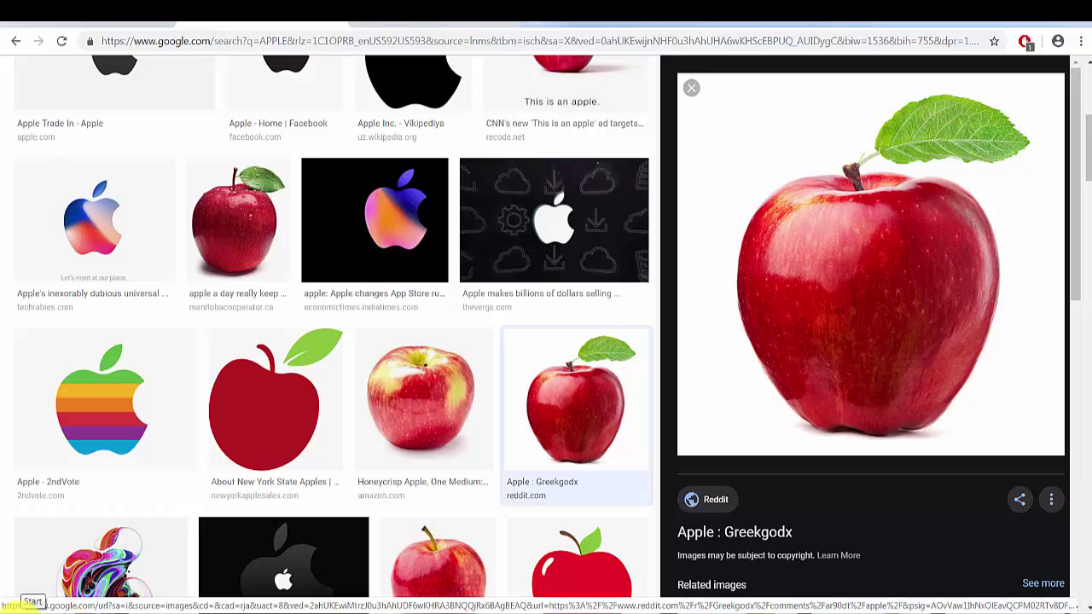
Open the Snipping Tool and capture a rectangular snip of the enlarged apple including its leaf.
{"action": "left_click", "coordinate": [7, 608]}
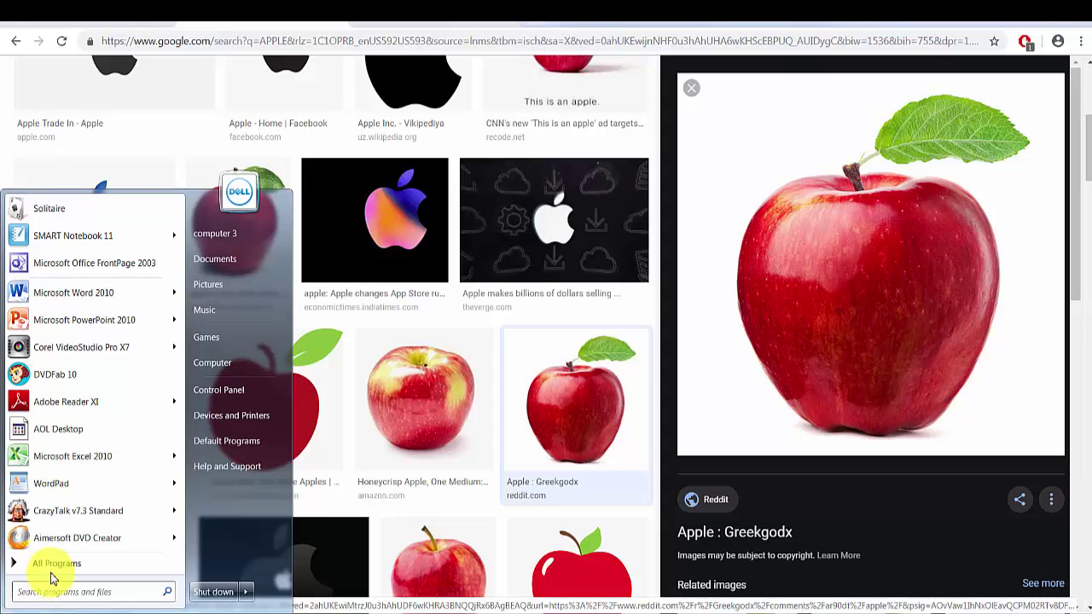
{"action": "left_click", "coordinate": [47, 565]}
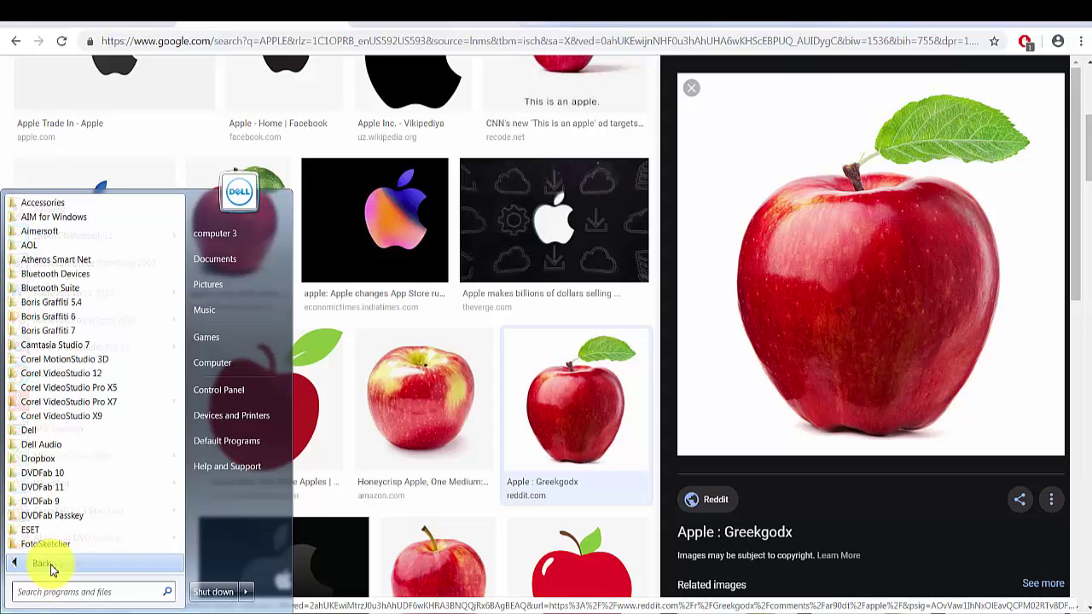
{"action": "left_click", "coordinate": [41, 203]}
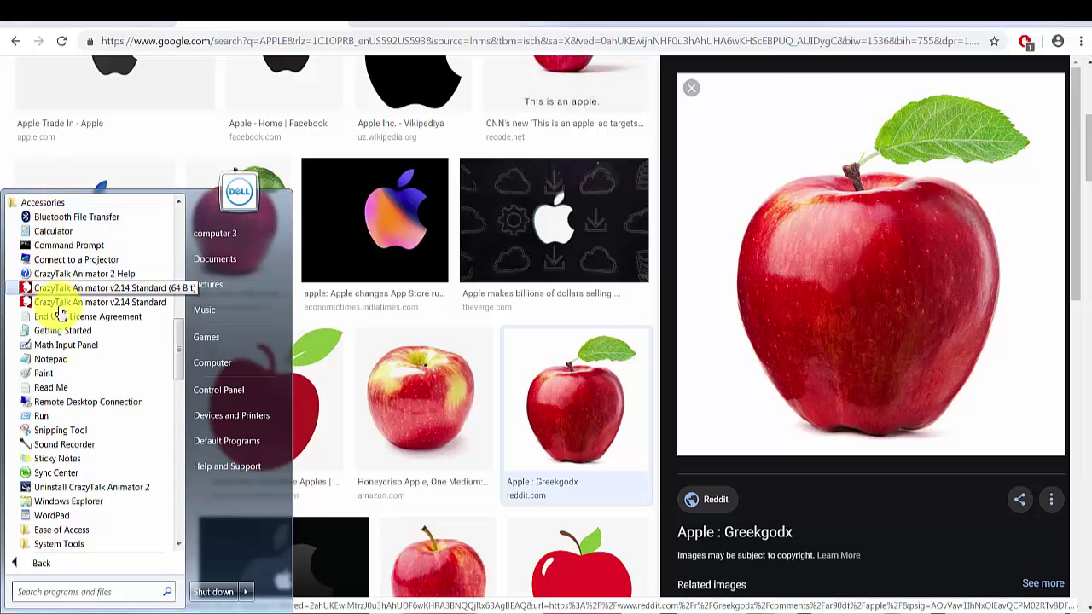
{"action": "left_click", "coordinate": [52, 431]}
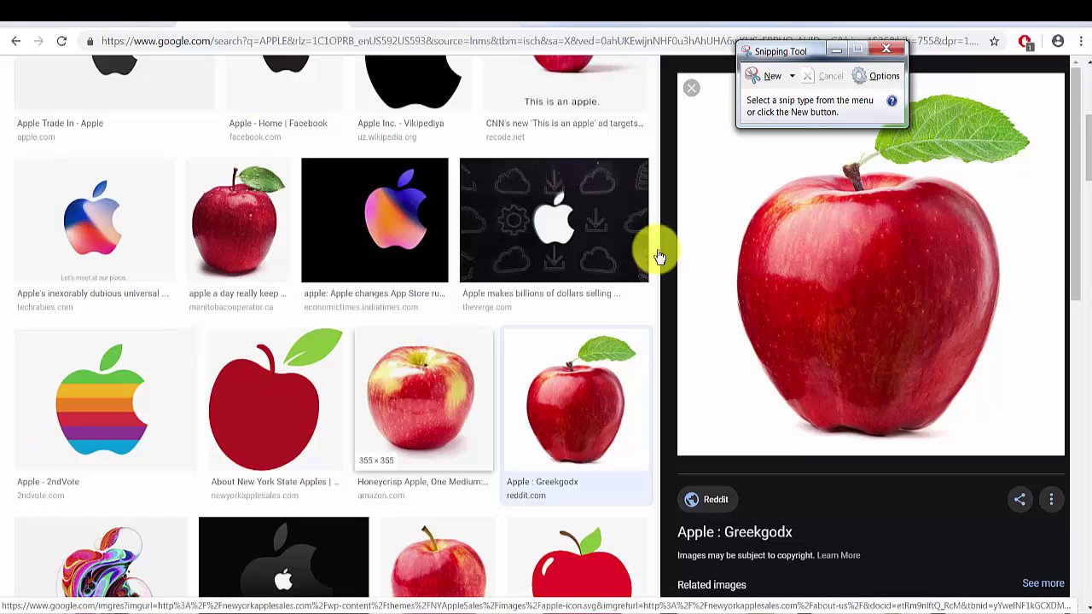
{"action": "left_click", "coordinate": [772, 81]}
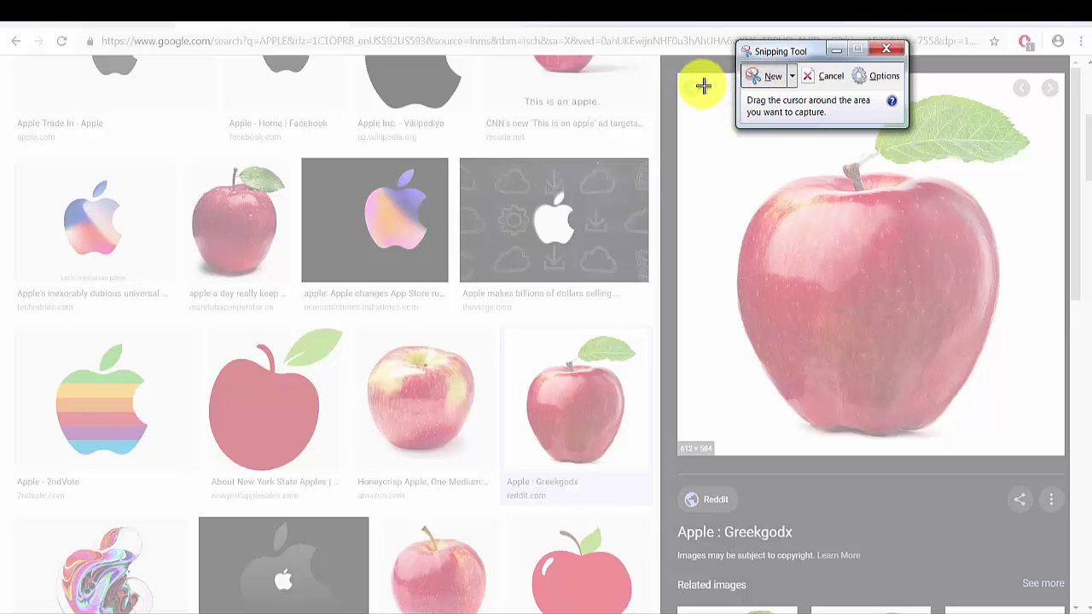
{"action": "left_click_drag", "start_coordinate": [707, 86], "coordinate": [880, 448]}
{"action": "left_click_drag", "start_coordinate": [951, 447], "coordinate": [1037, 447]}
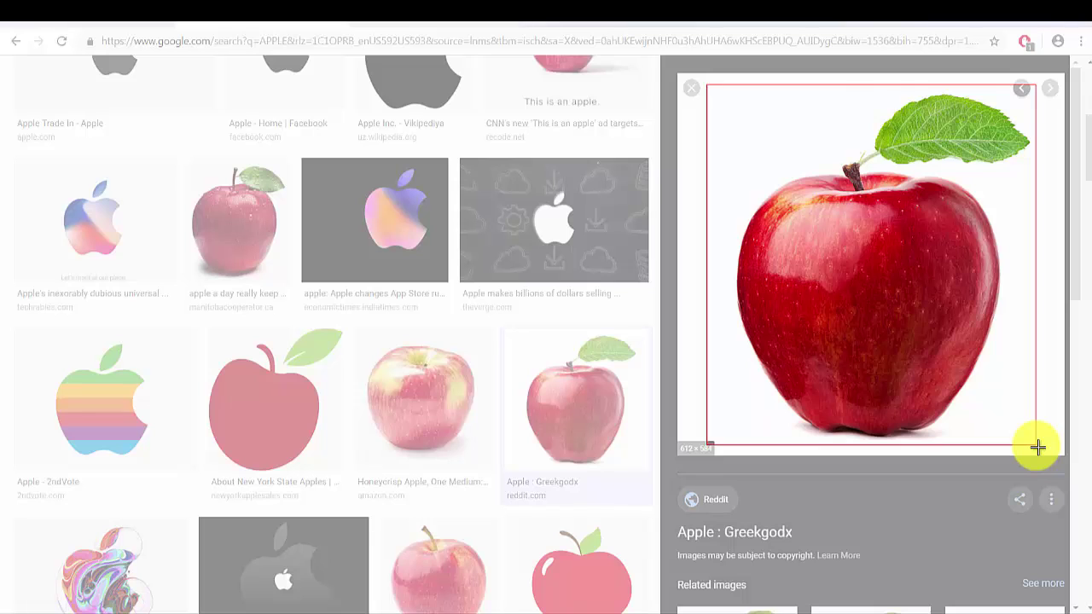
{"action": "left_click_drag", "start_coordinate": [1037, 447], "coordinate": [1038, 447]}
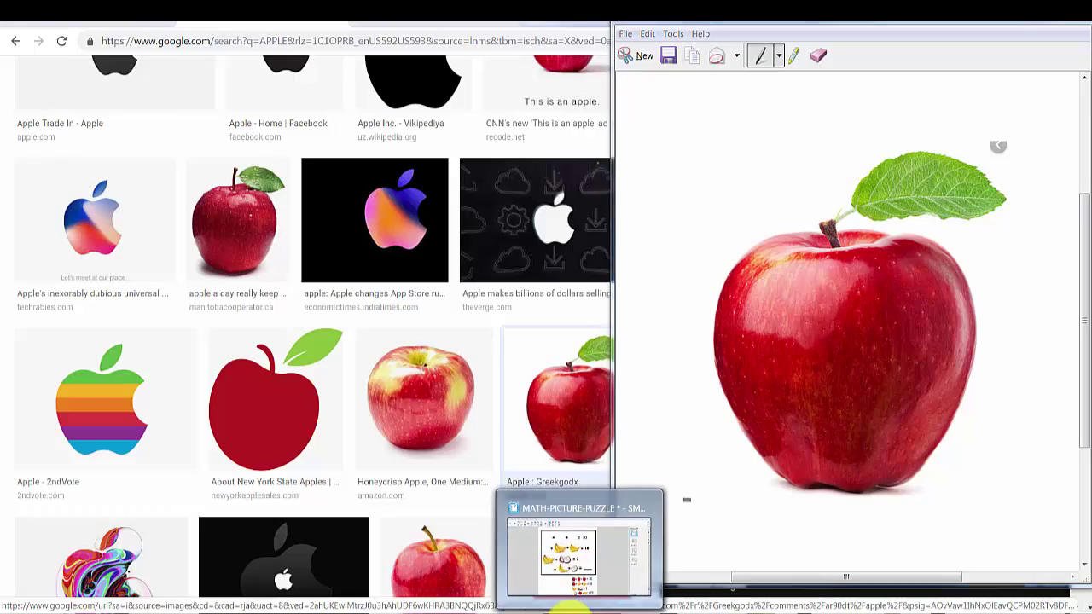
Switch back to SMART Notebook, paste the apple snip, shrink it and place it in the first slot of the equation equal to 30.
{"action": "left_click", "coordinate": [568, 606]}
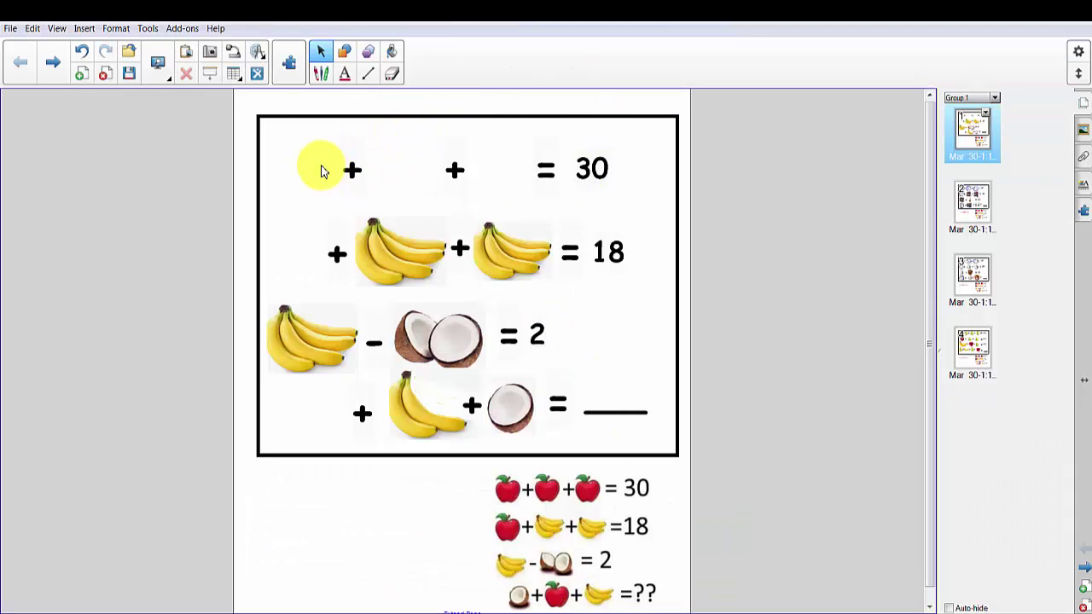
{"action": "key", "text": "ctrl+v"}
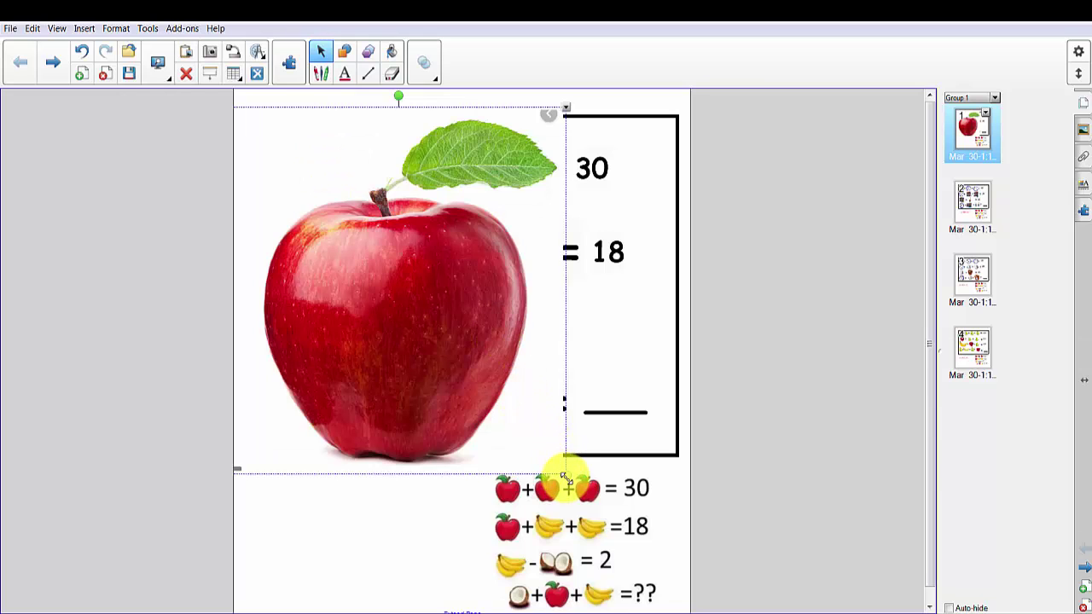
{"action": "left_click_drag", "start_coordinate": [565, 476], "coordinate": [309, 191]}
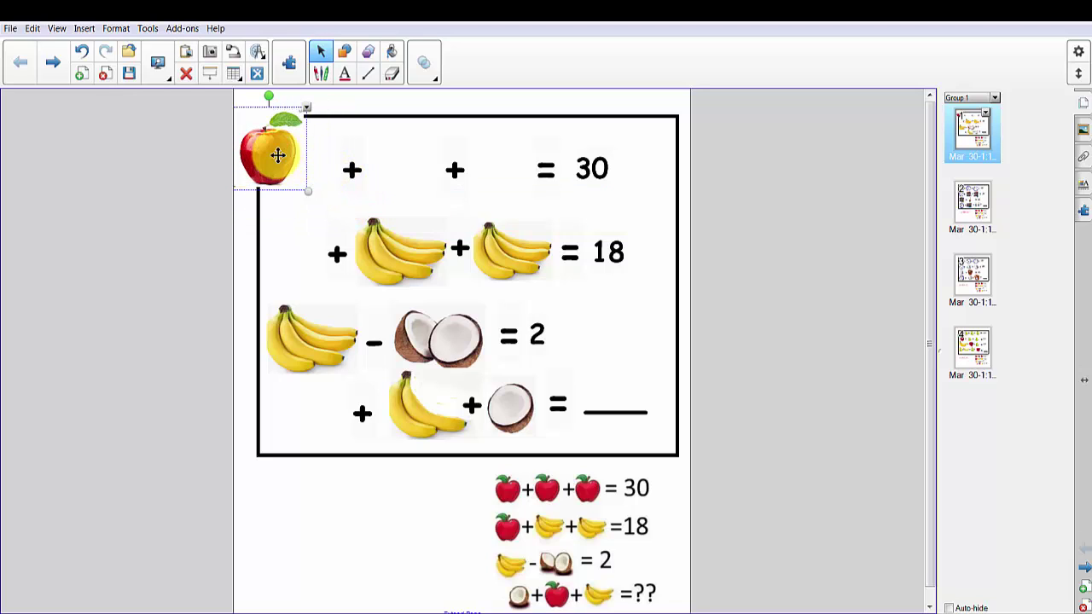
{"action": "left_click_drag", "start_coordinate": [279, 154], "coordinate": [322, 171]}
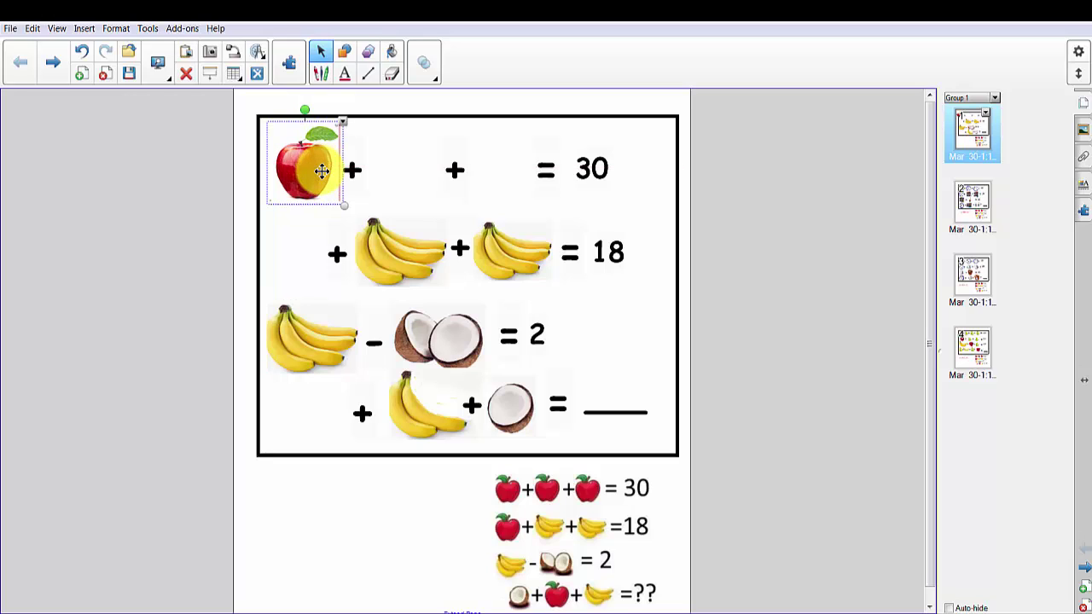
Make the white background of the pasted apple picture transparent and shrink the apple slightly in its slot.
{"action": "right_click", "coordinate": [343, 125]}
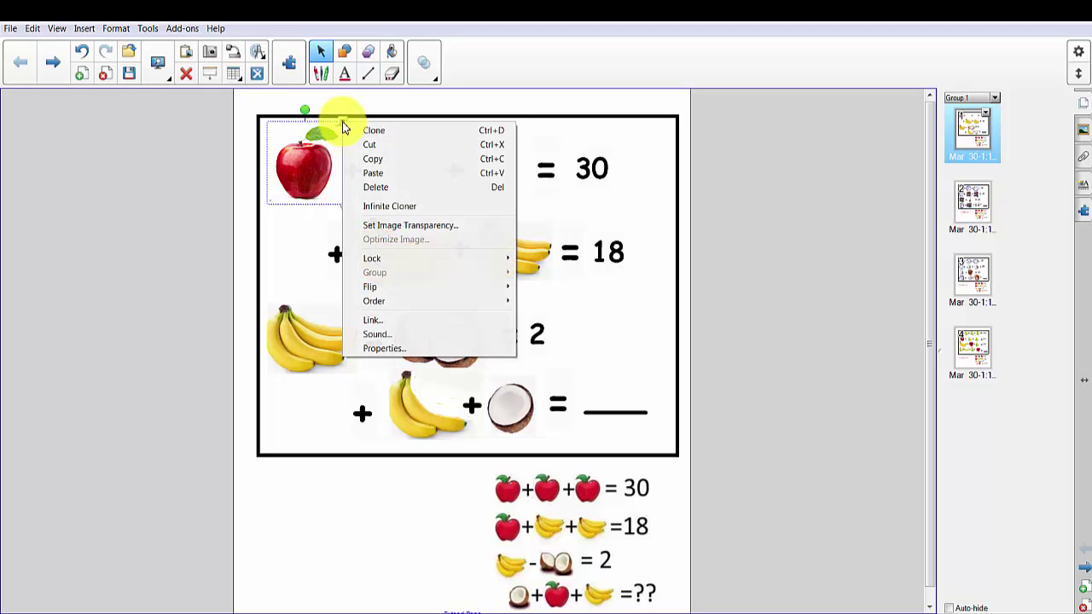
{"action": "left_click", "coordinate": [384, 228]}
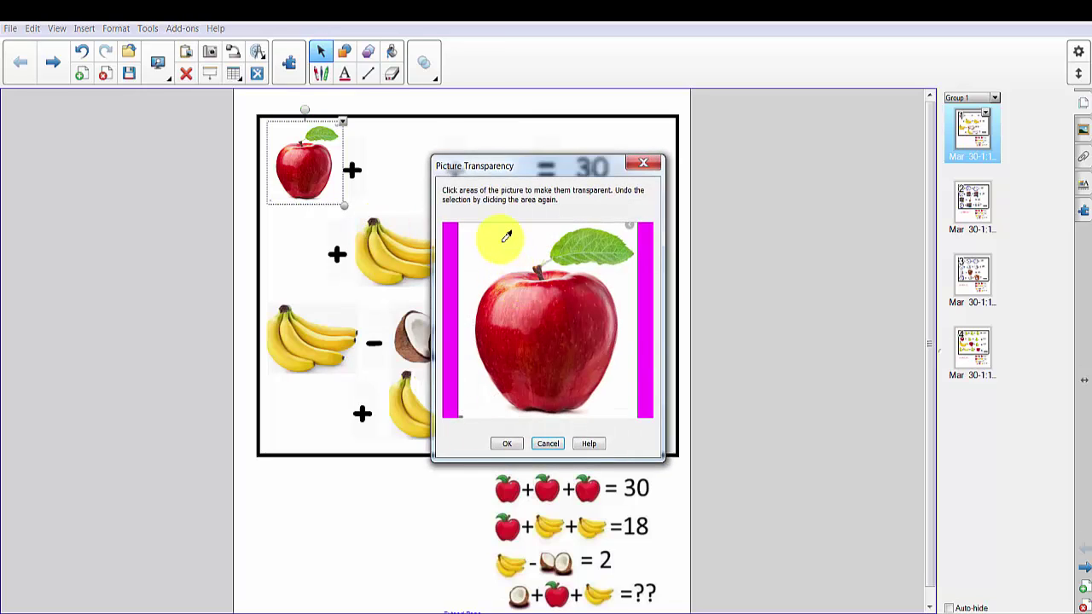
{"action": "left_click", "coordinate": [505, 238]}
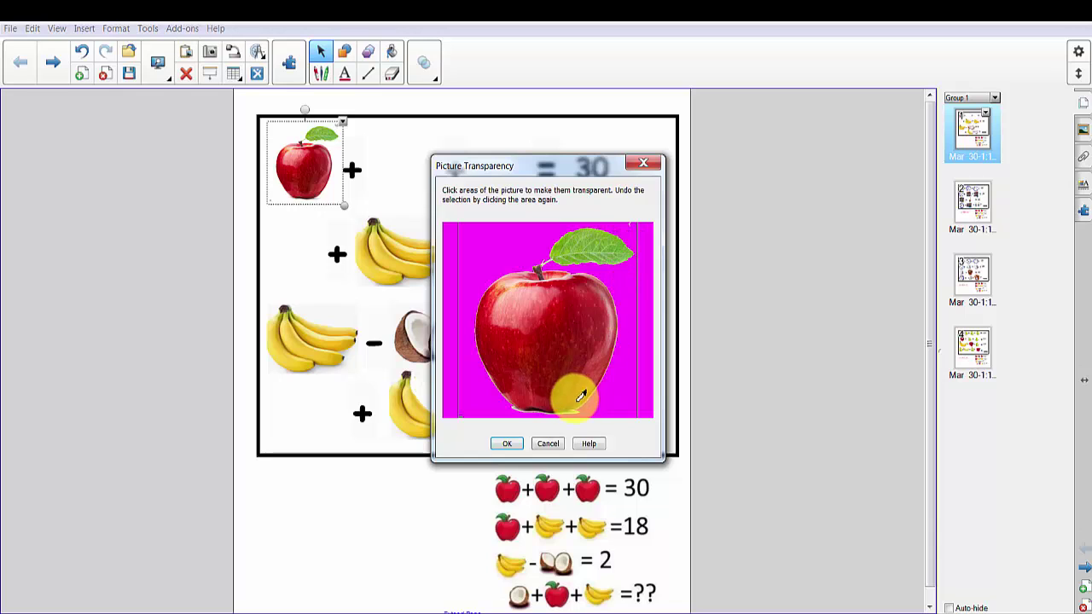
{"action": "left_click", "coordinate": [508, 445]}
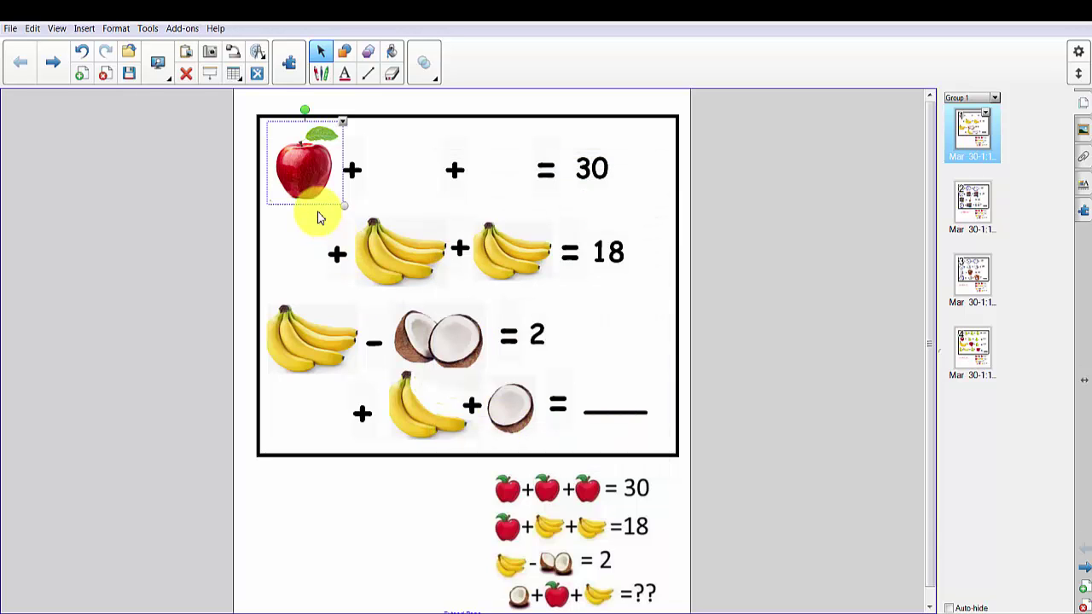
{"action": "left_click_drag", "start_coordinate": [309, 182], "coordinate": [342, 200]}
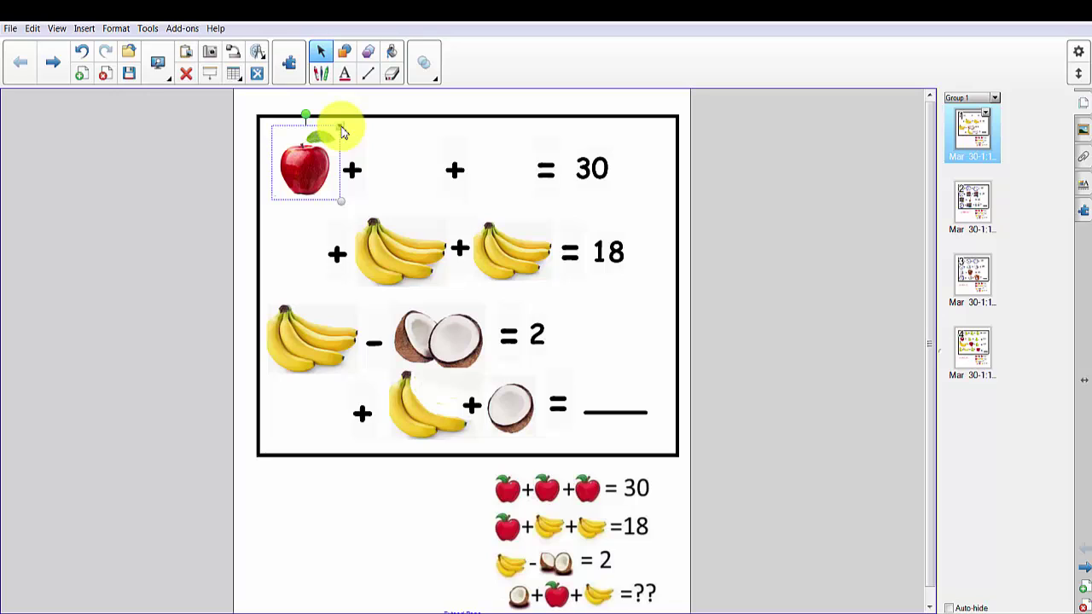
Clone the apple twice and place the copies in the second and third slots of the equation equal to 30.
{"action": "right_click", "coordinate": [342, 132]}
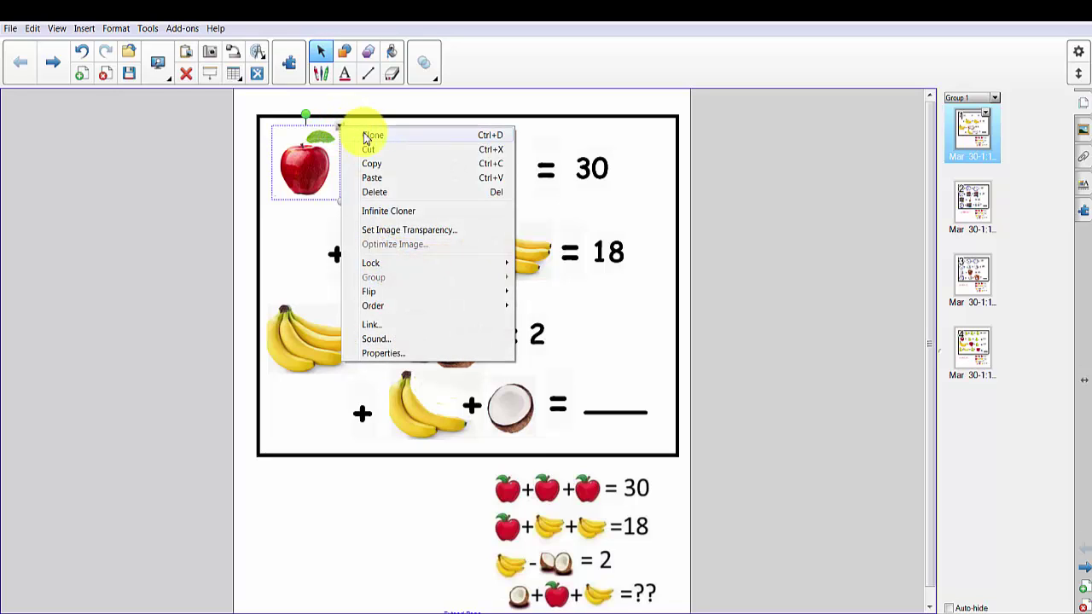
{"action": "left_click", "coordinate": [377, 135]}
{"action": "left_click_drag", "start_coordinate": [316, 185], "coordinate": [410, 176]}
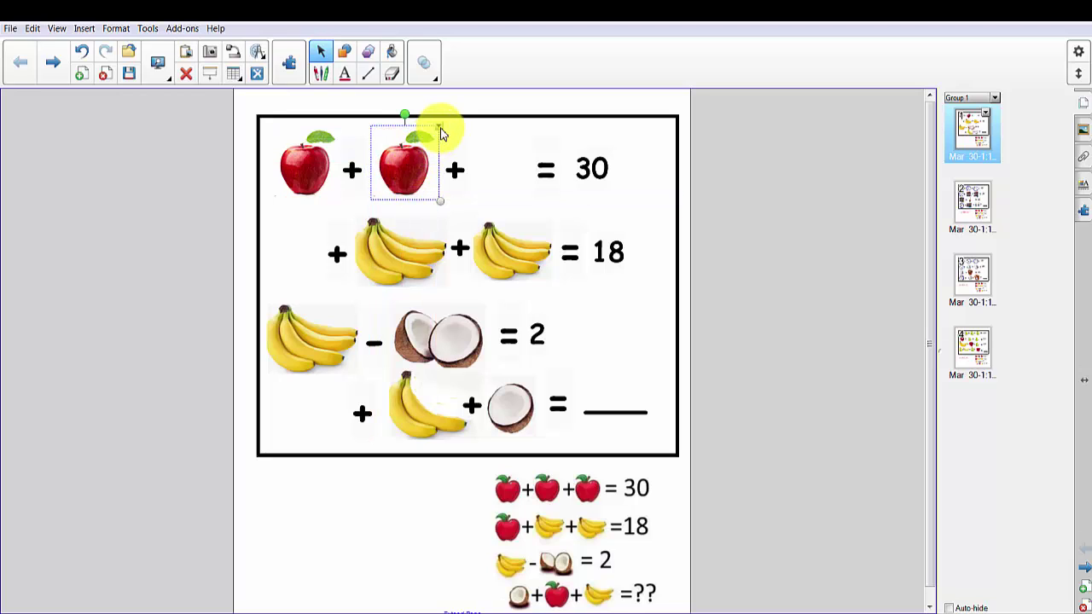
{"action": "left_click", "coordinate": [439, 128]}
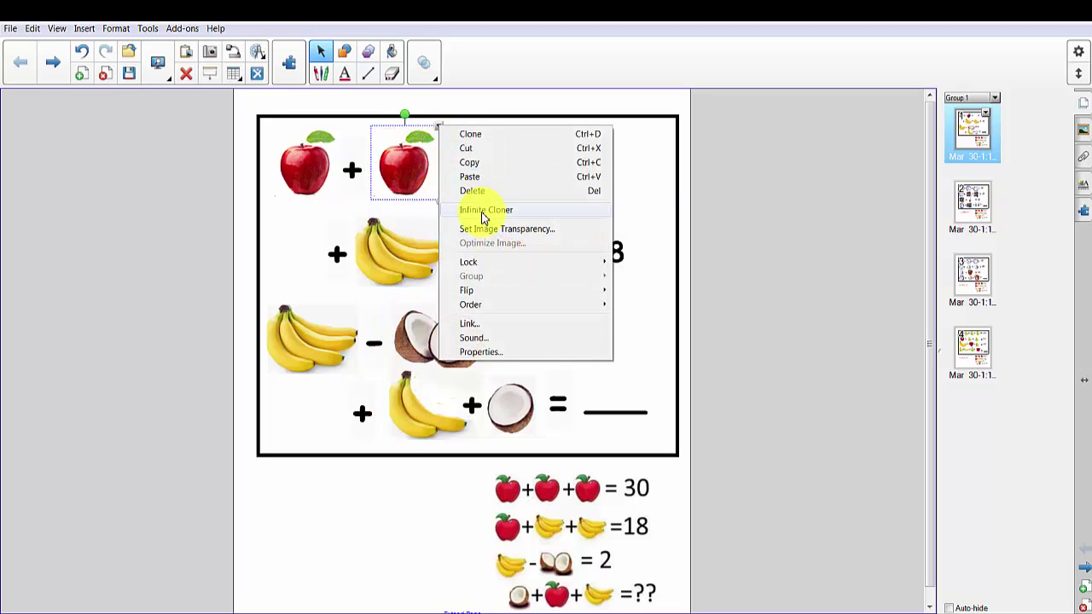
{"action": "left_click", "coordinate": [466, 136]}
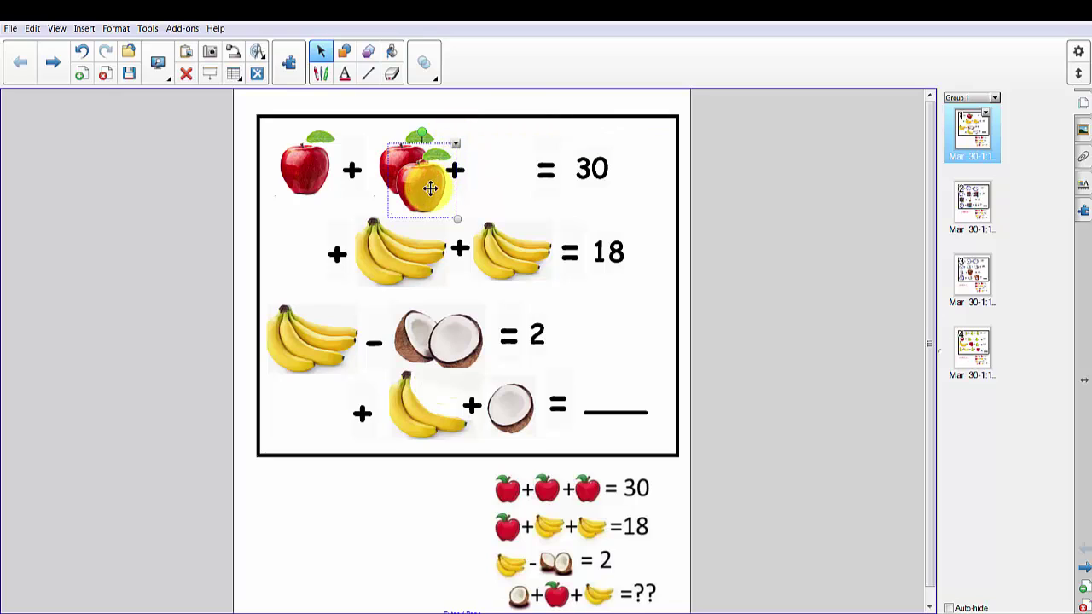
{"action": "left_click_drag", "start_coordinate": [429, 182], "coordinate": [518, 171]}
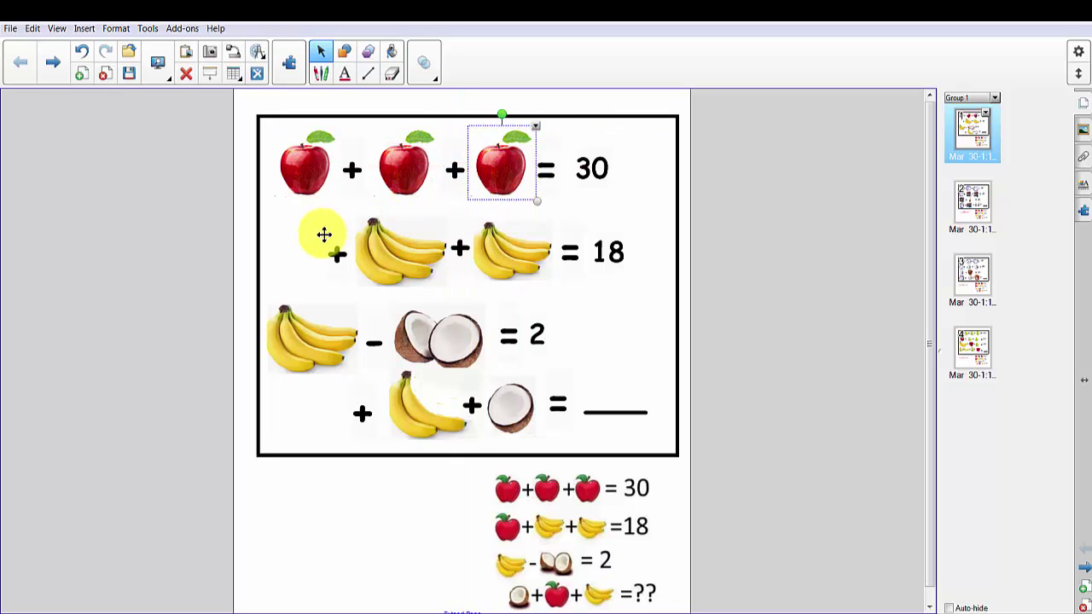
Clone the first apple and place the copy in the empty first slot of the equation equal to 18.
{"action": "left_click", "coordinate": [317, 162]}
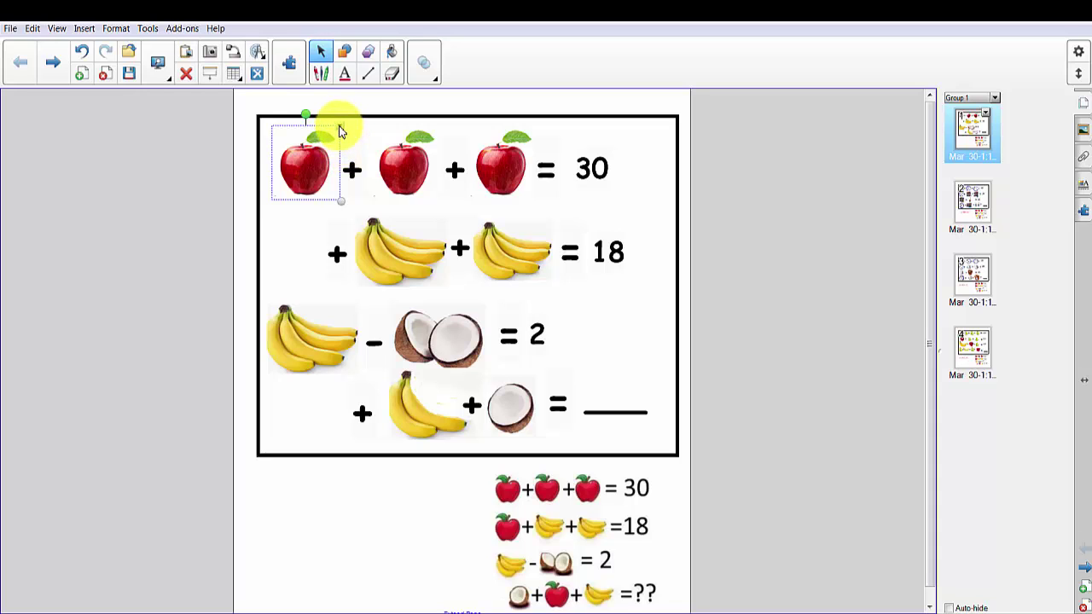
{"action": "left_click", "coordinate": [340, 132]}
{"action": "left_click", "coordinate": [378, 136]}
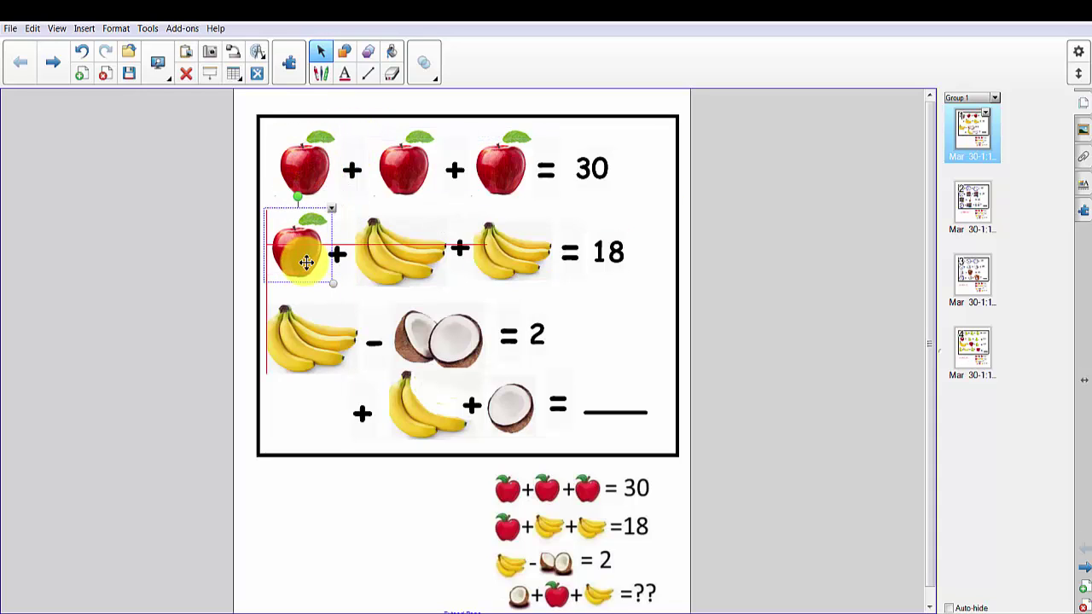